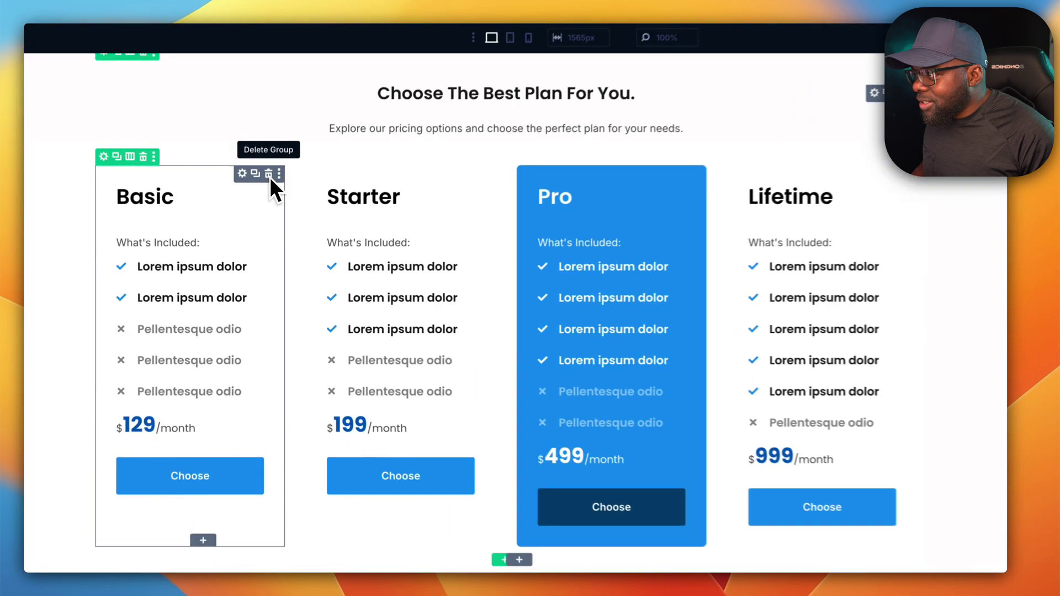
- Remove the Basic plan column and duplicate the Starter column, giving Starter, Starter, Pro, Lifetime
left_click(267, 206)
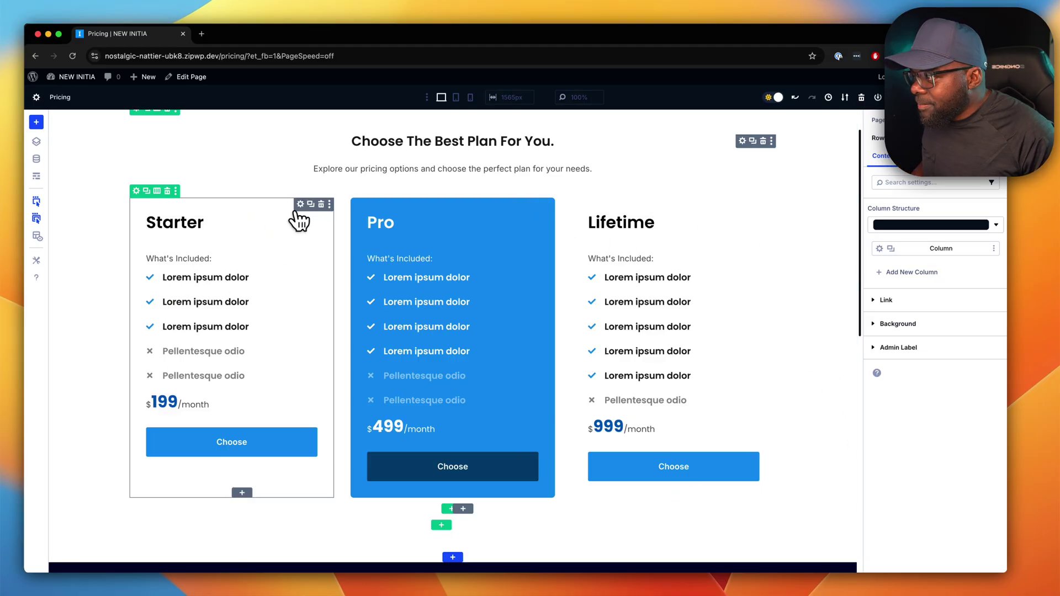
left_click(310, 204)
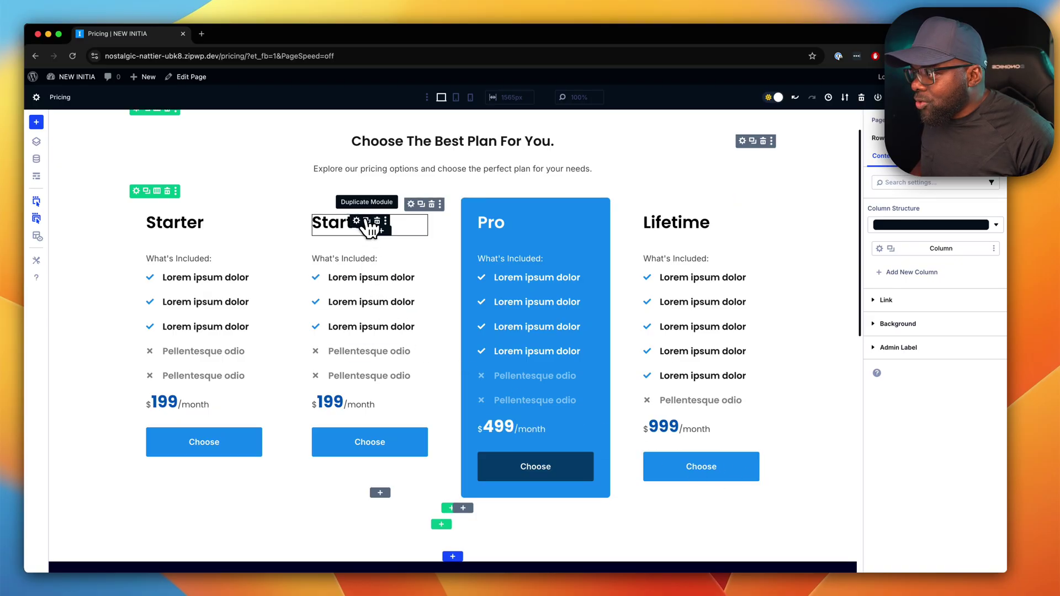
- Replace the duplicated column's 'Starter' heading text with 'New Plan'
left_click(356, 221)
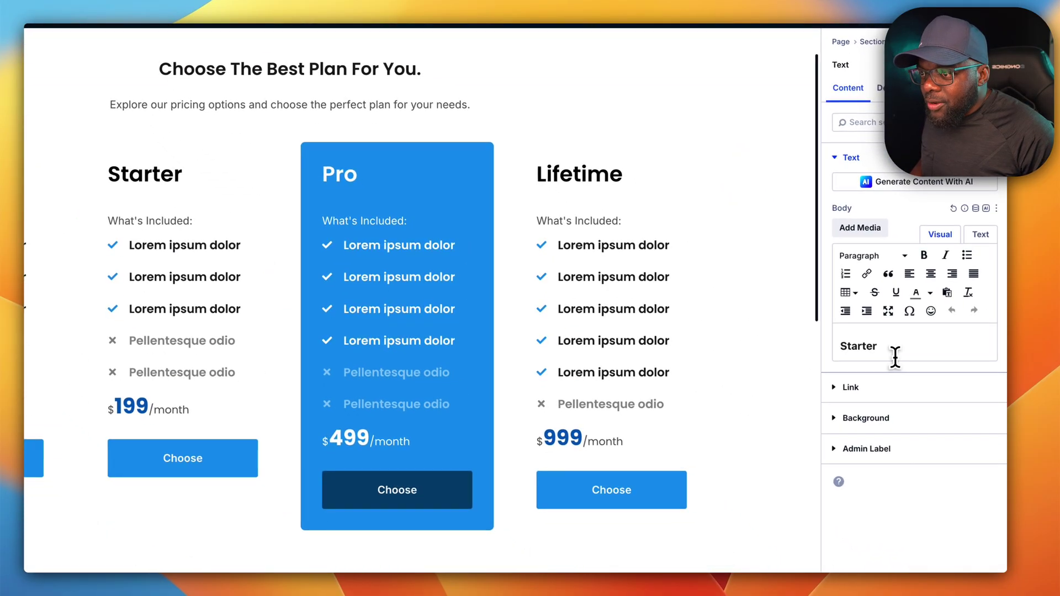
left_click_drag(894, 356, 804, 355)
type("New Plan")
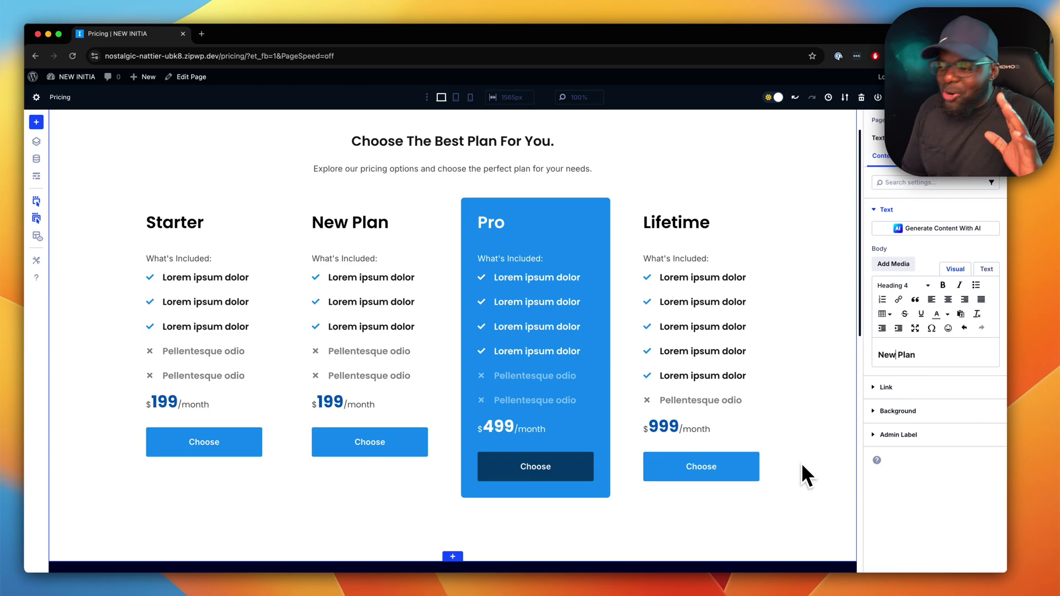
scroll(801, 461, "down", 10)
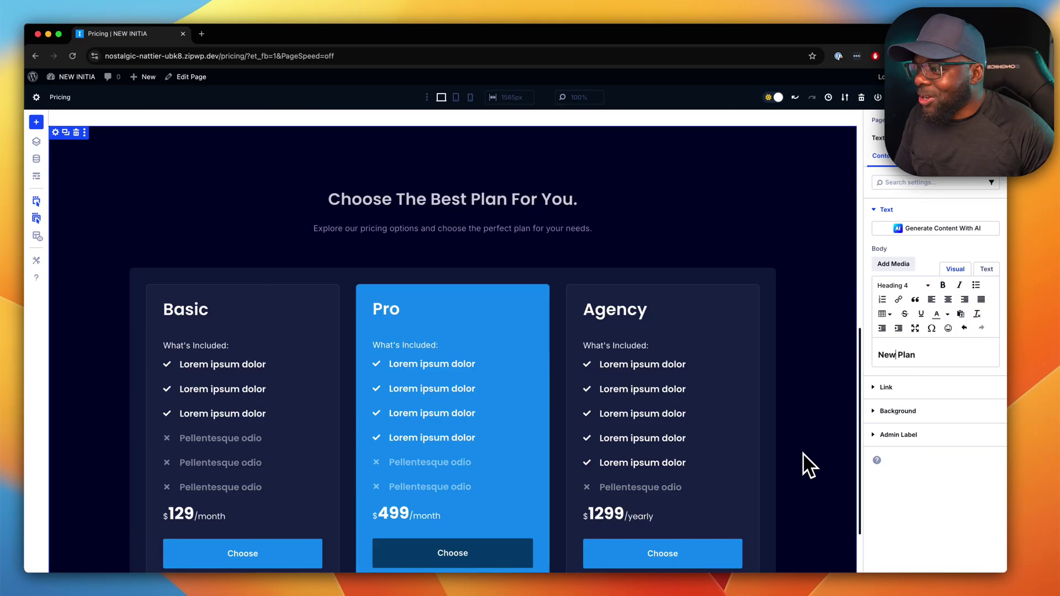
scroll(802, 452, "up", 10)
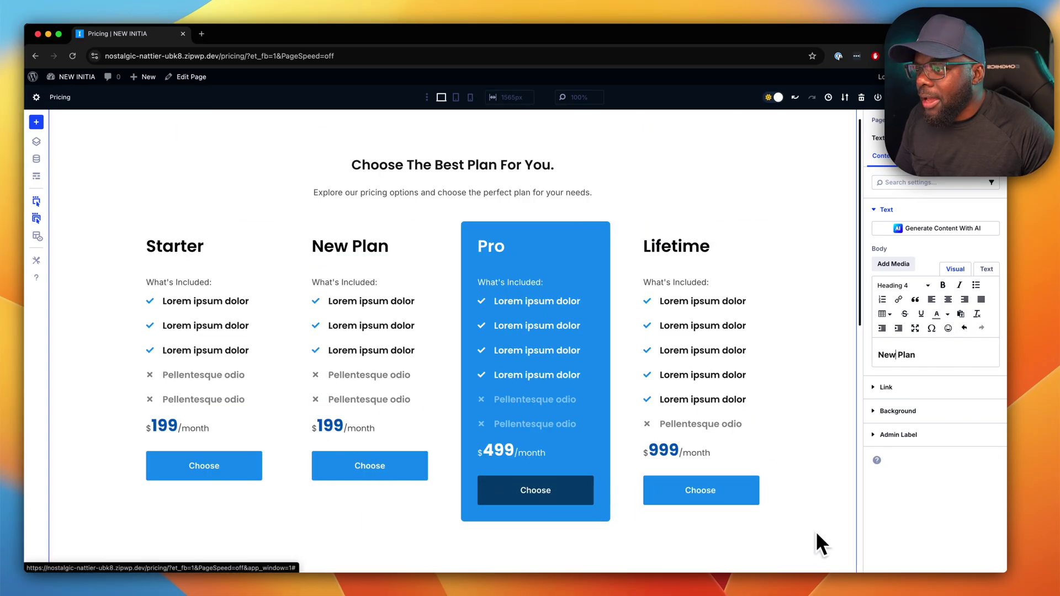
scroll(826, 529, "down", 2)
scroll(826, 529, "down", 7)
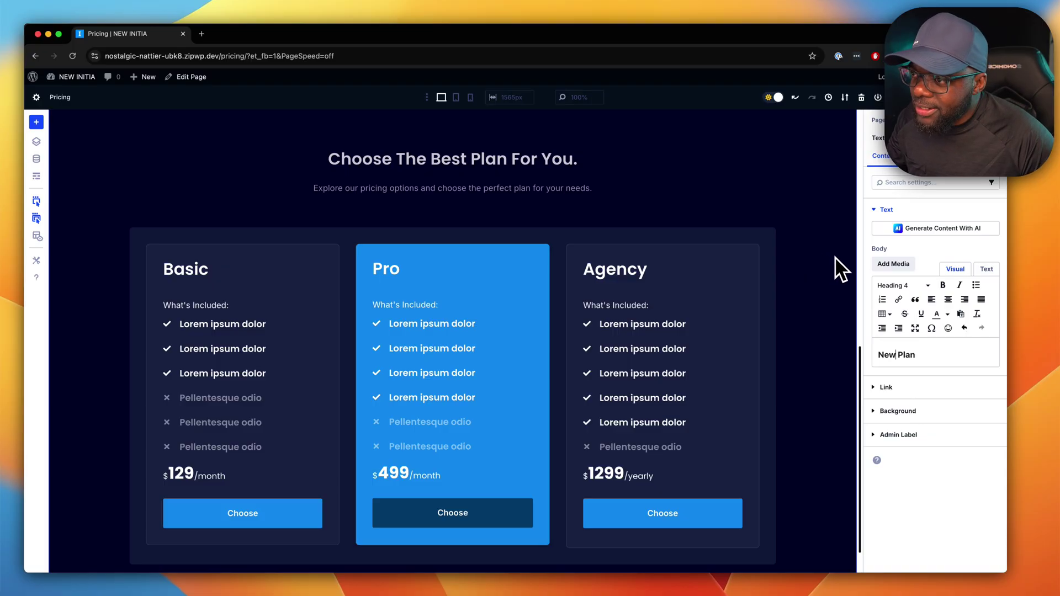
scroll(836, 256, "up", 1)
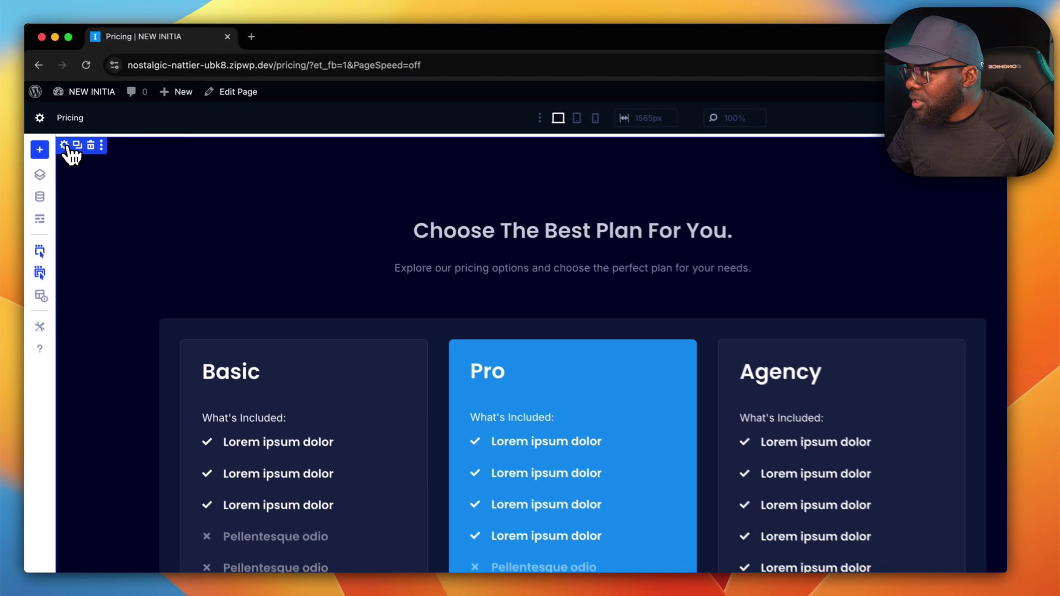
- Set the dark pricing section's background color to black (#000000) after trying white and purple
left_click(64, 145)
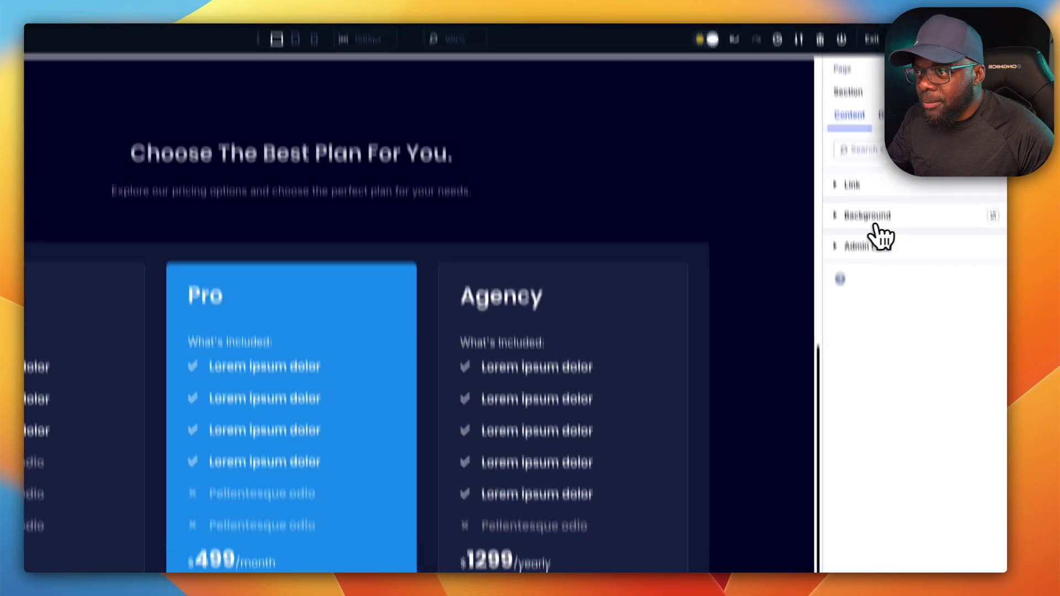
left_click(893, 196)
left_click(884, 400)
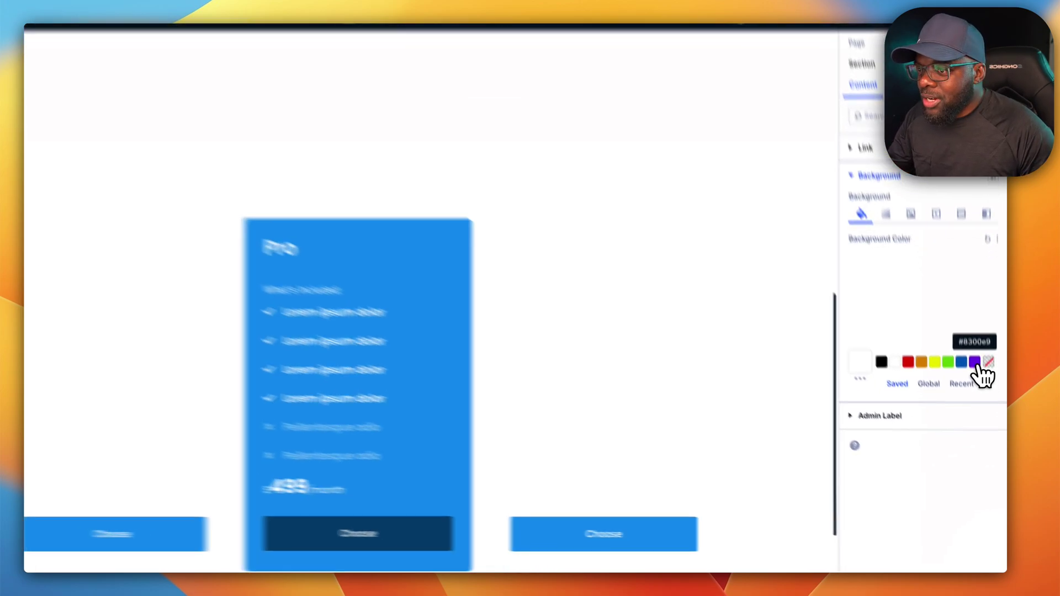
left_click(974, 362)
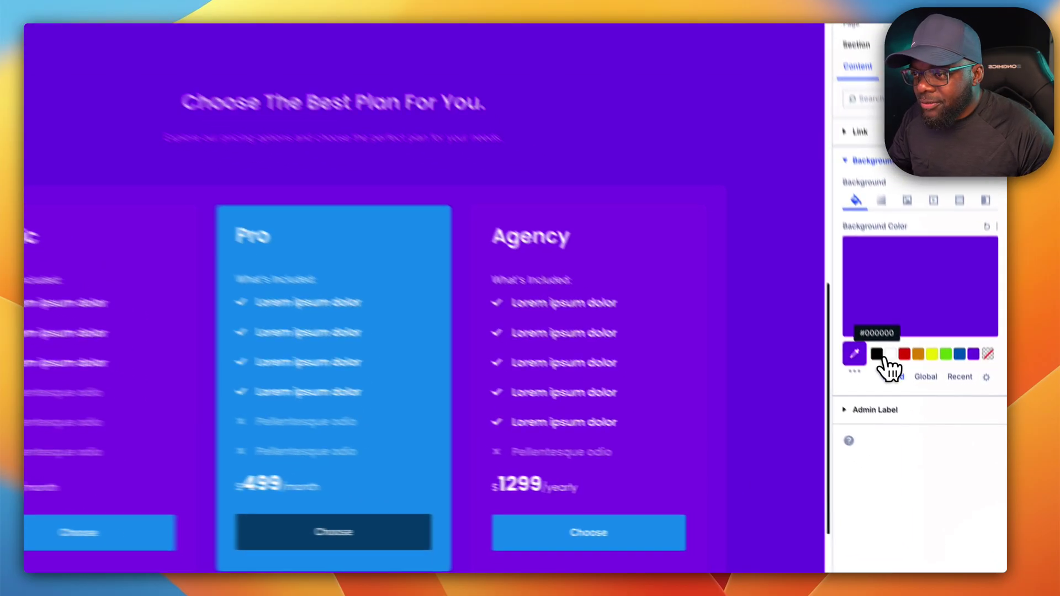
left_click(900, 393)
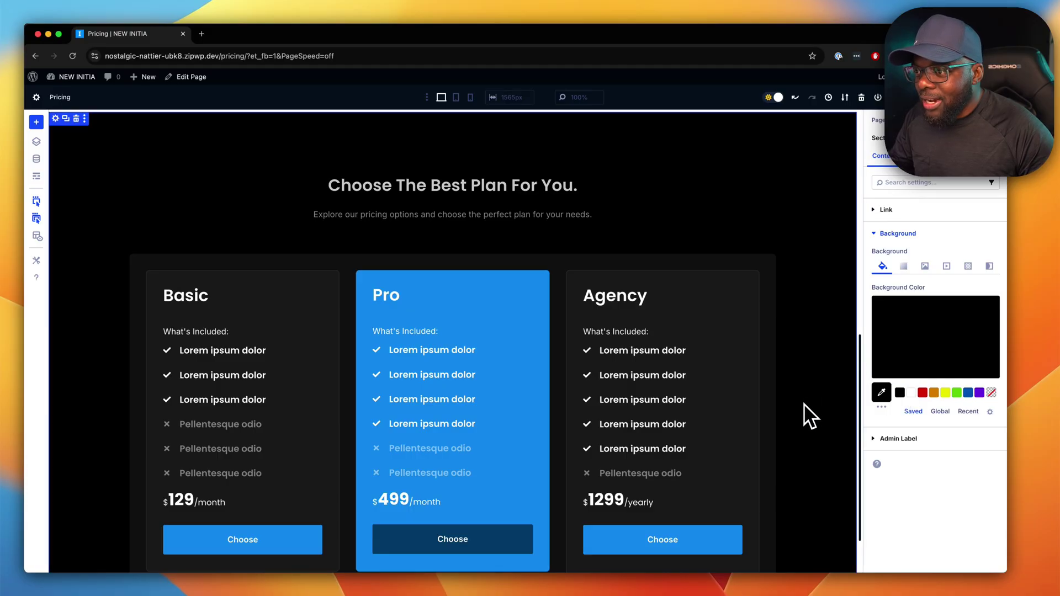
- Duplicate the dark section's Basic card, removing the extra copy, leaving Basic, Basic, Pro, Agency
scroll(803, 409, "down", 2)
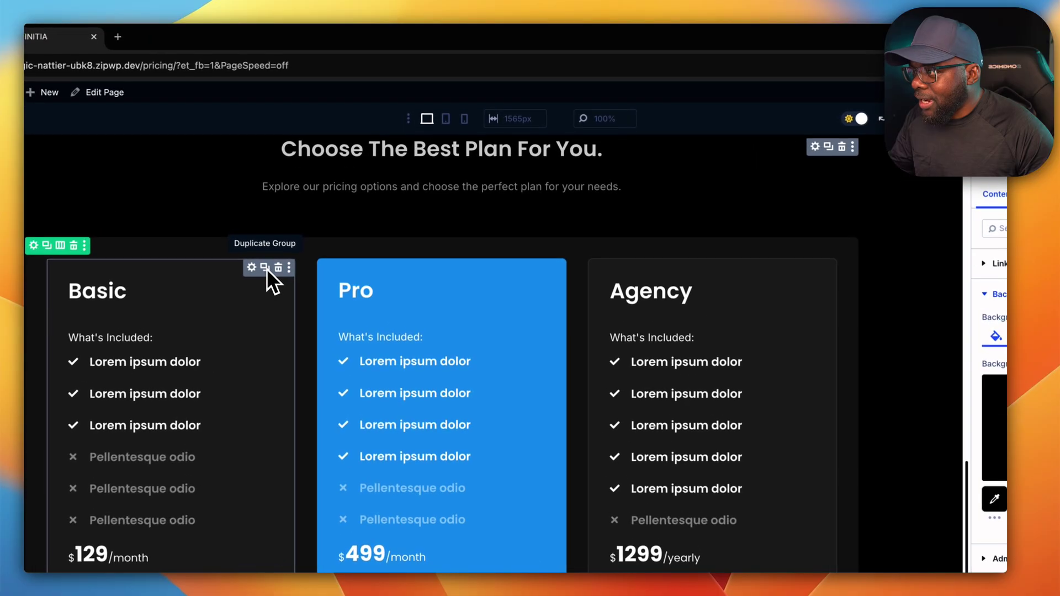
left_click(315, 214)
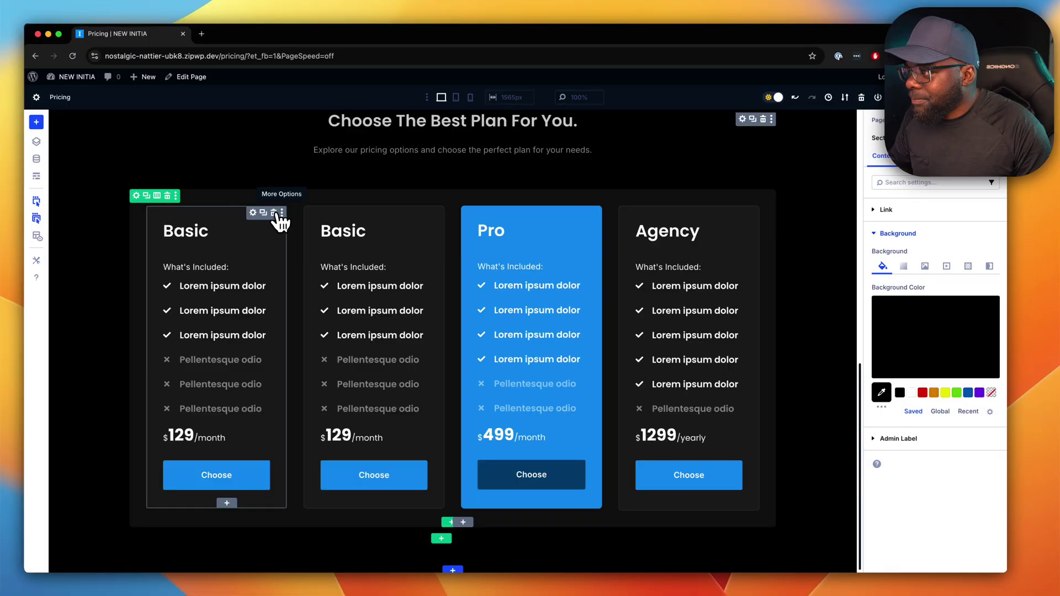
left_click(274, 214)
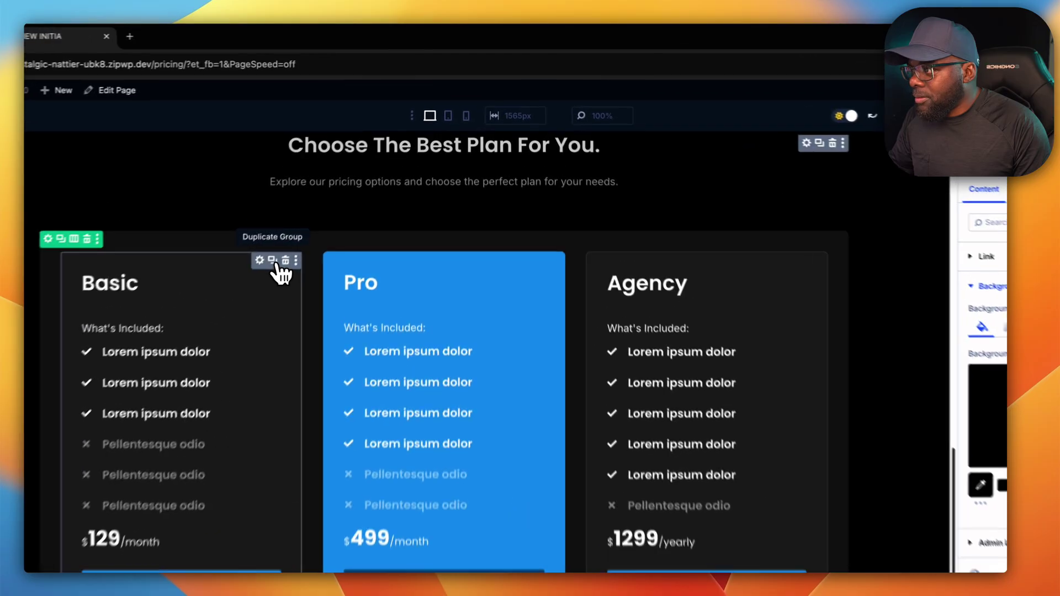
left_click(316, 213)
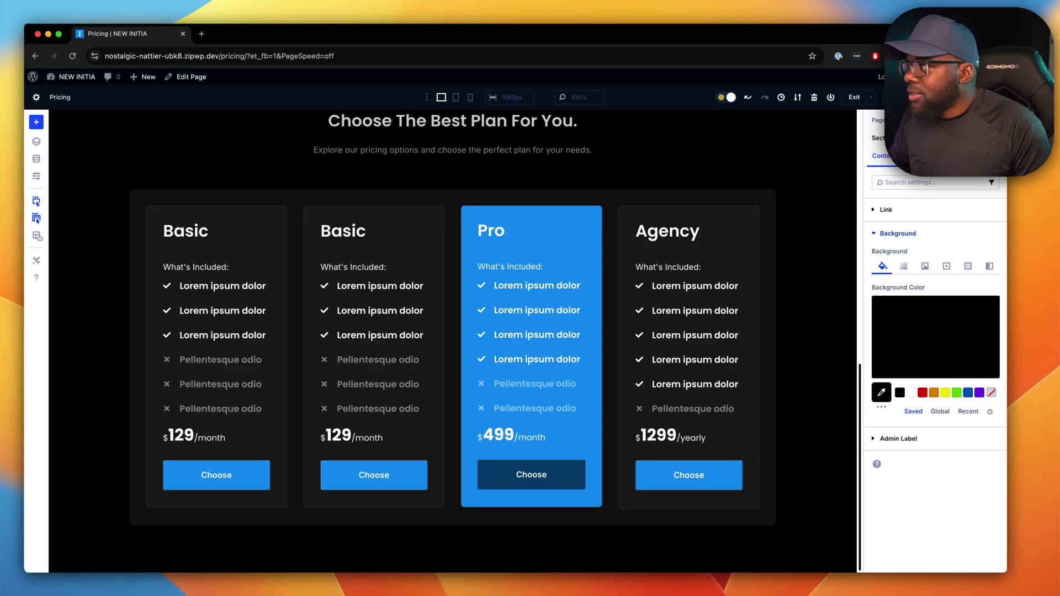
- Open the page preview in a new tab with Chrome DevTools in responsive device mode
left_click(773, 97)
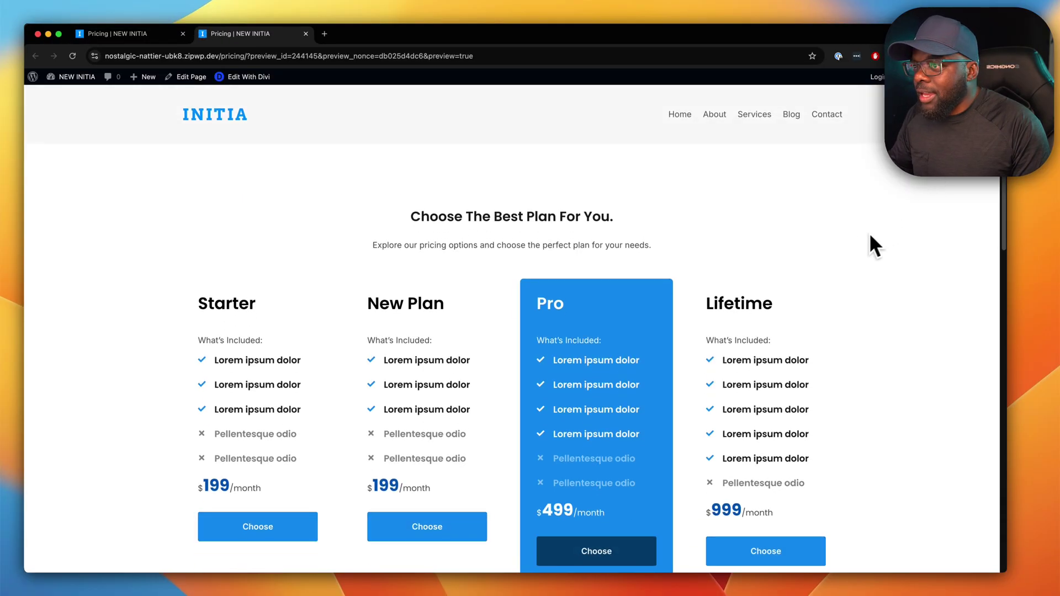
right_click(847, 238)
left_click(872, 447)
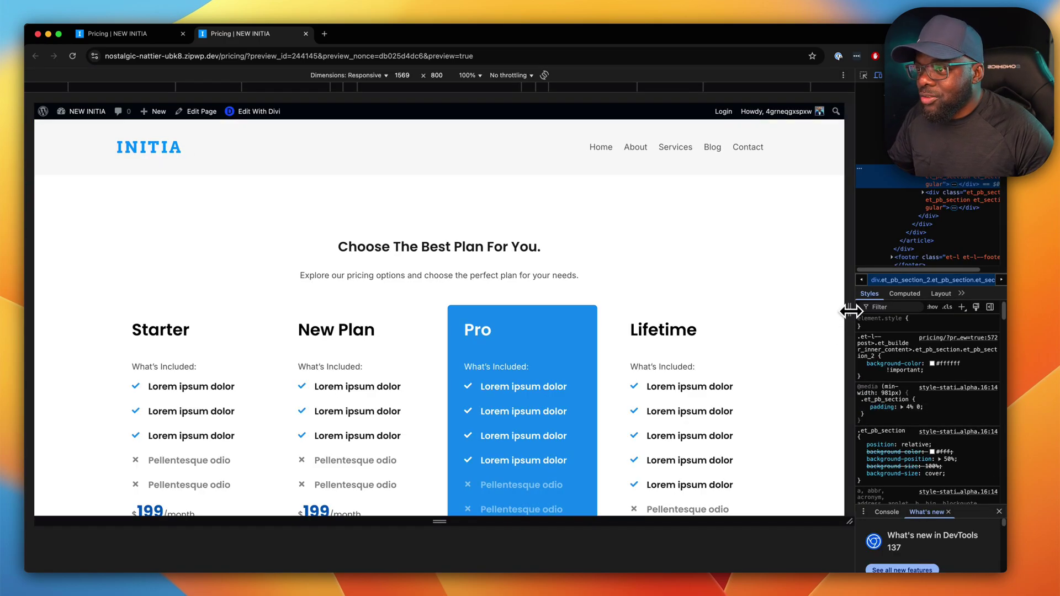
- Narrow the viewport to check both tables reflow to two columns, then widen to 1569 px
left_click_drag(851, 312, 700, 319)
scroll(633, 397, "down", 10)
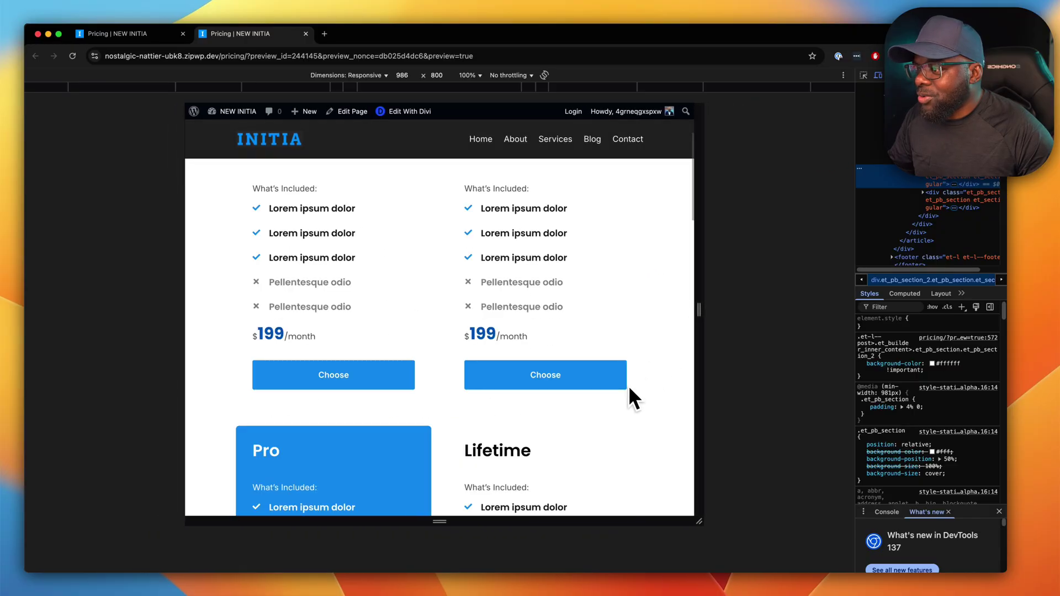
scroll(630, 389, "down", 7)
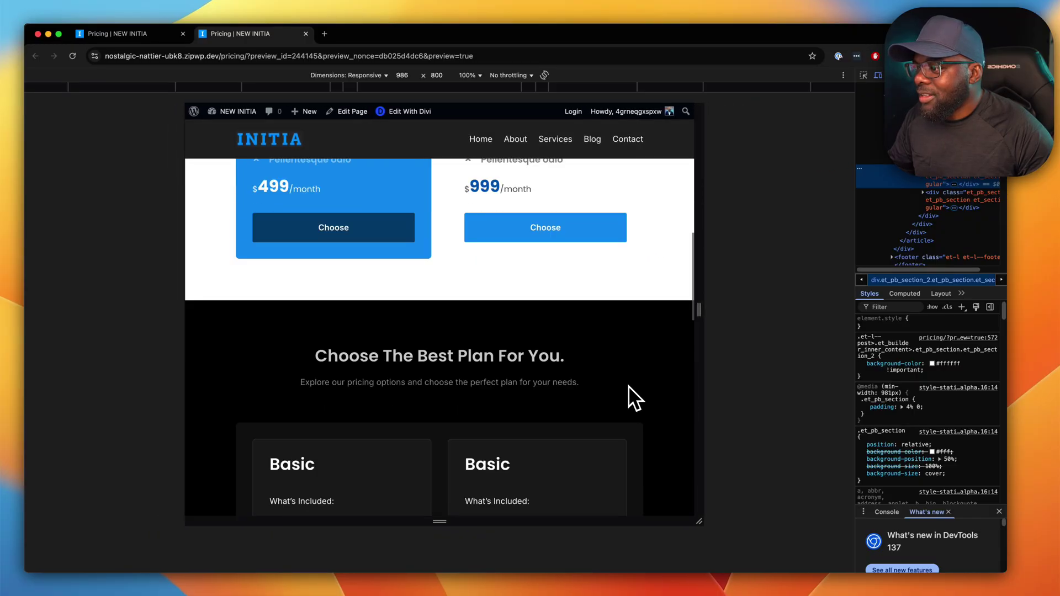
scroll(629, 386, "down", 6)
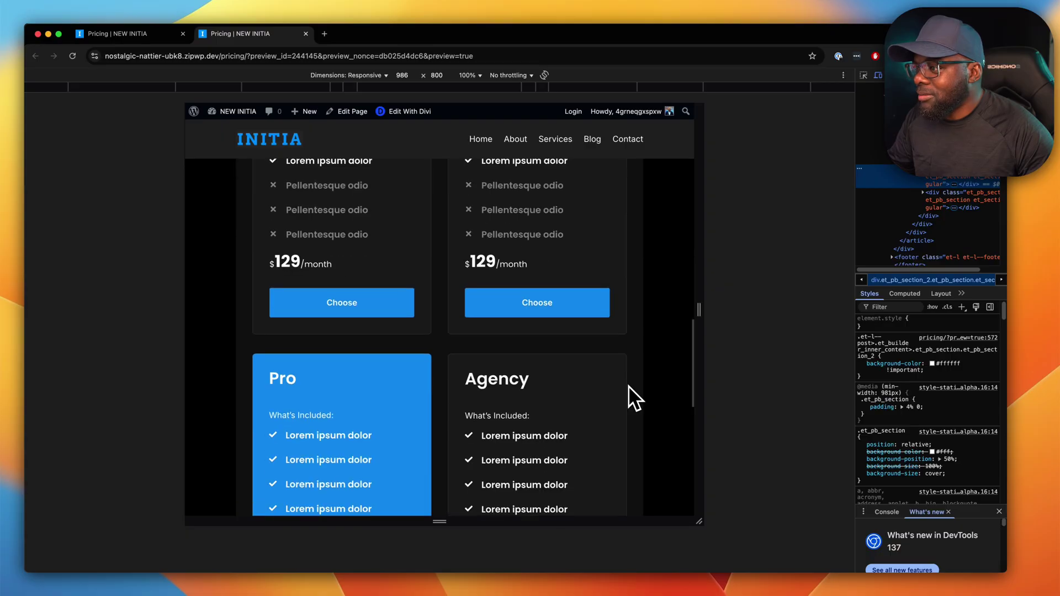
scroll(628, 386, "down", 4)
scroll(629, 386, "up", 12)
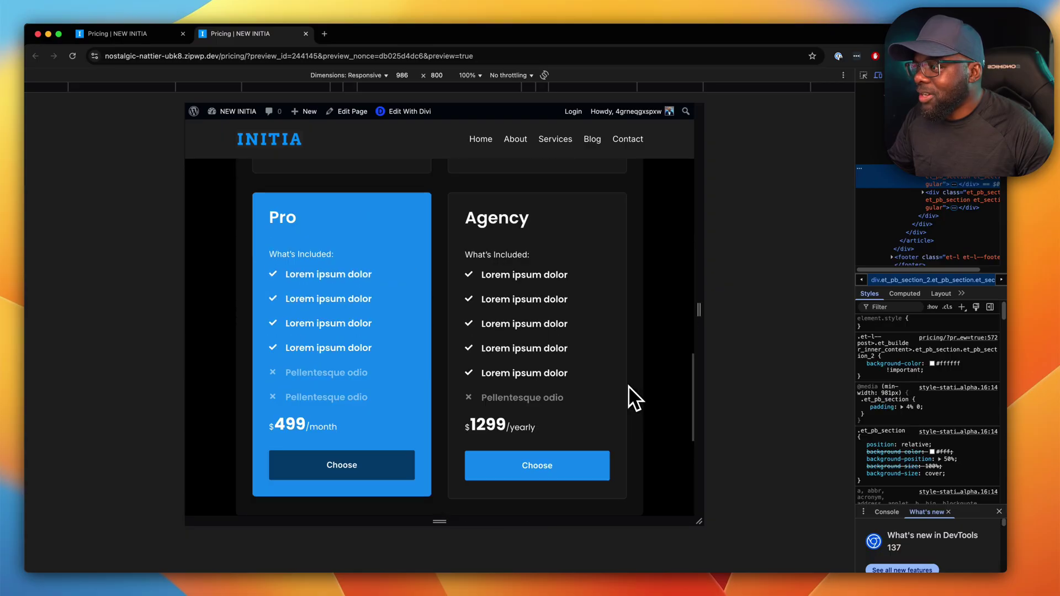
scroll(628, 386, "up", 3)
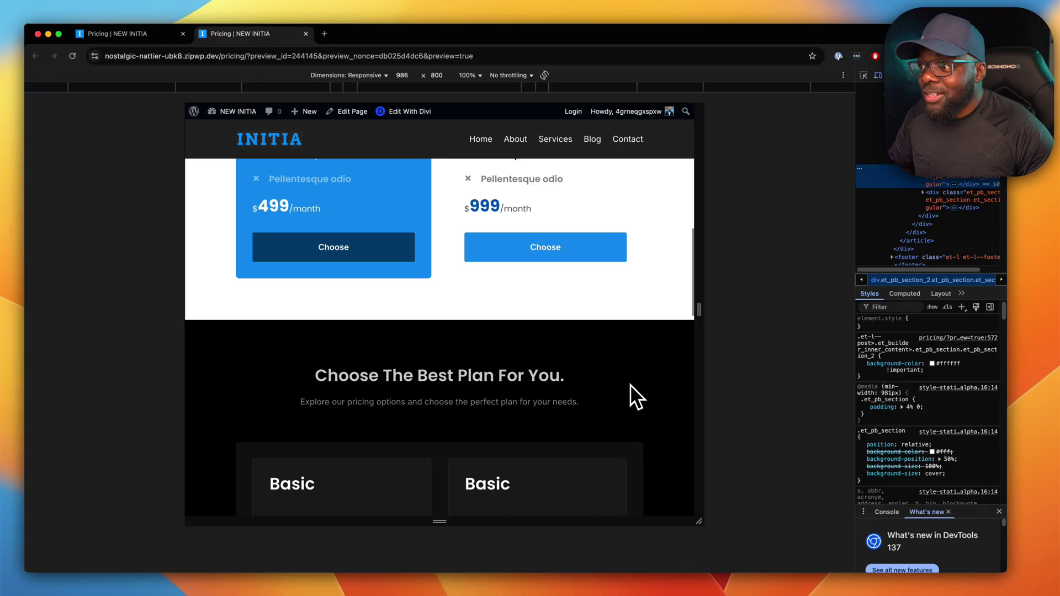
left_click_drag(700, 313, 853, 298)
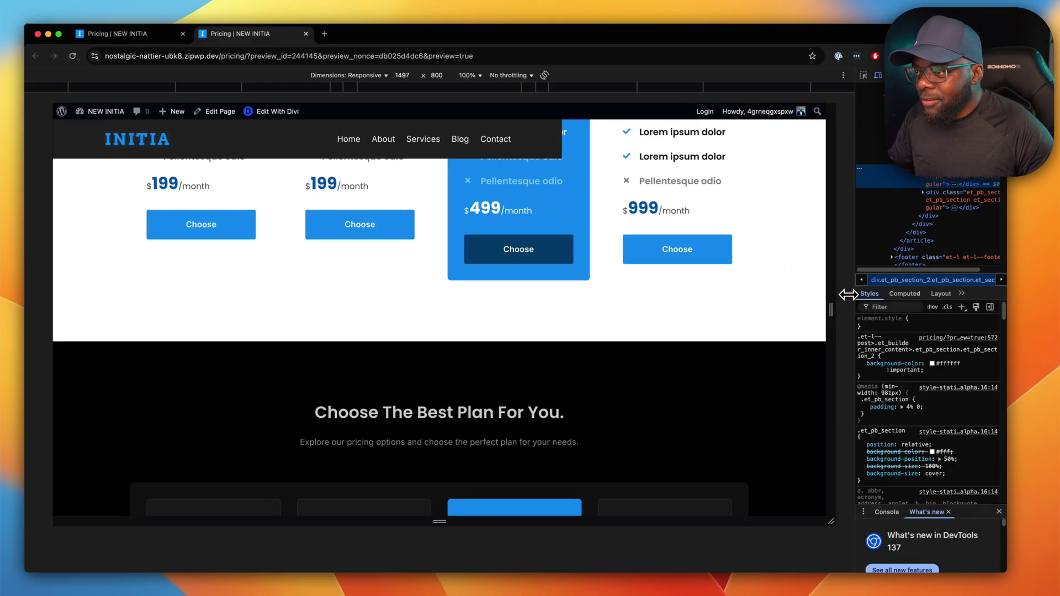
scroll(747, 361, "up", 6)
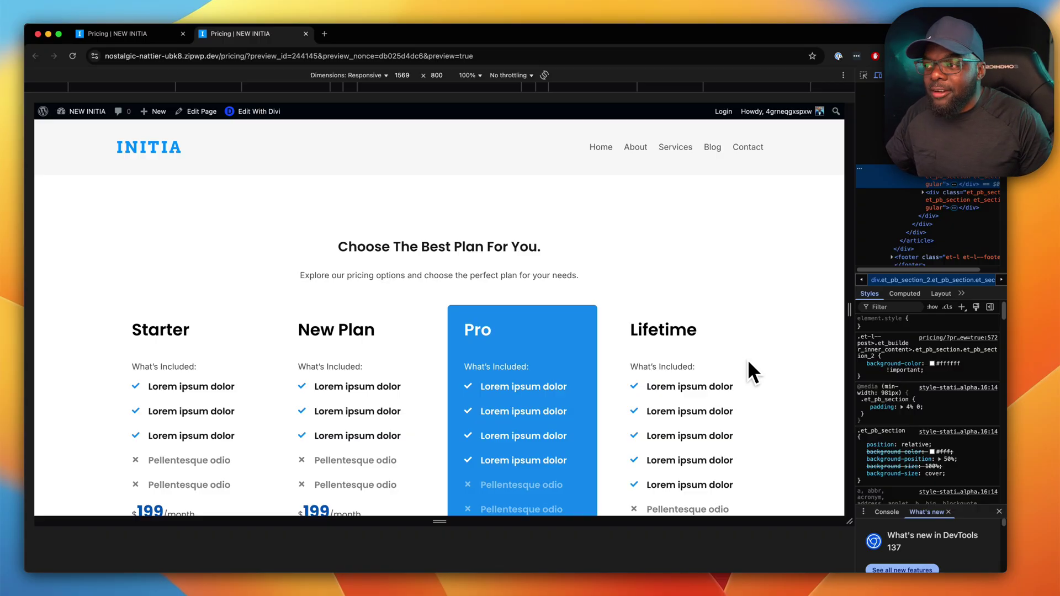
scroll(747, 357, "down", 10)
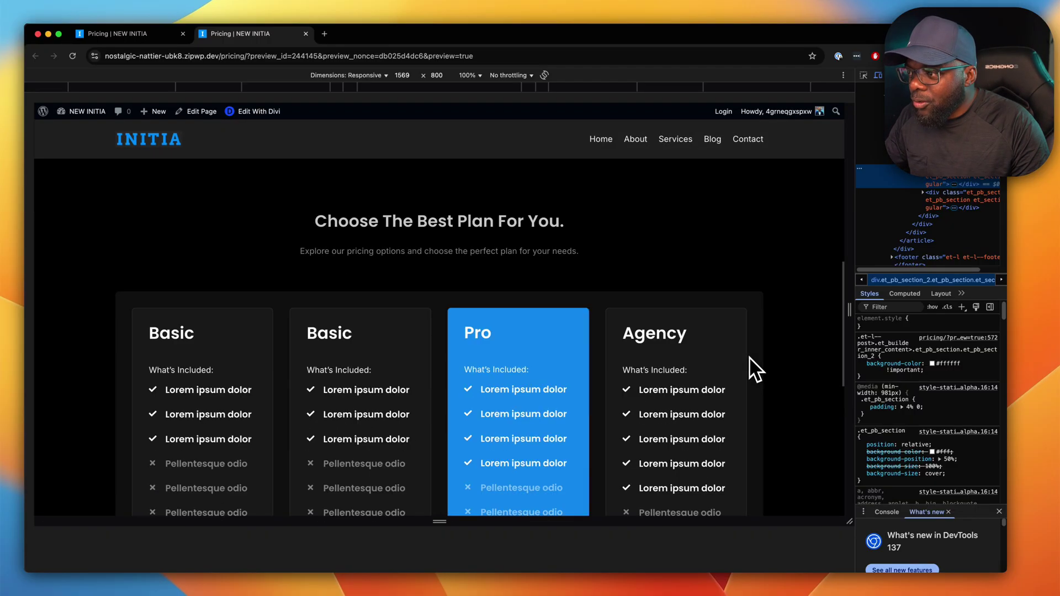
scroll(750, 357, "down", 1)
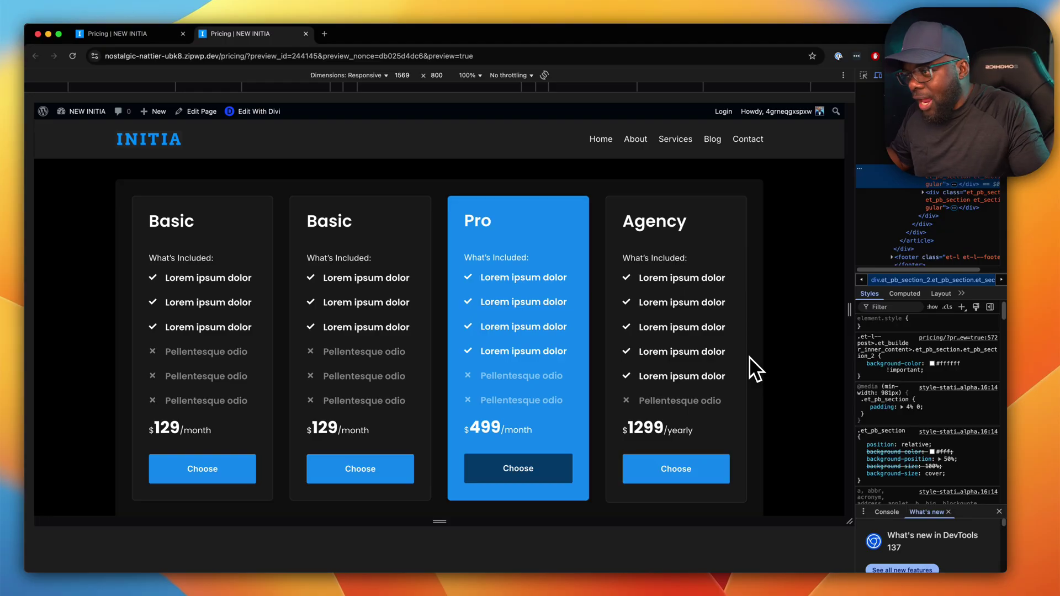
scroll(772, 359, "up", 2)
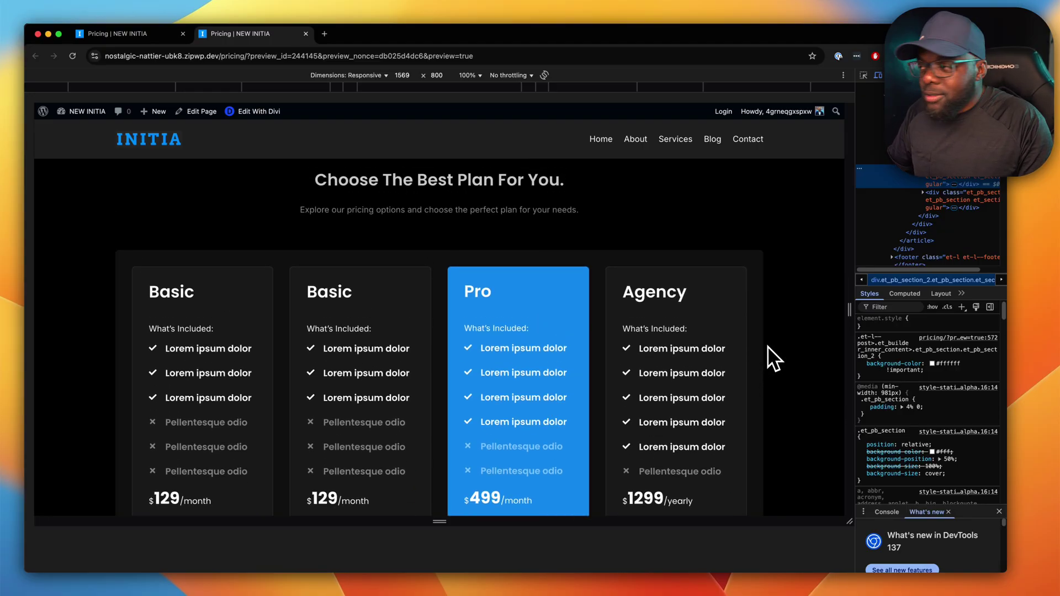
scroll(773, 335, "up", 1)
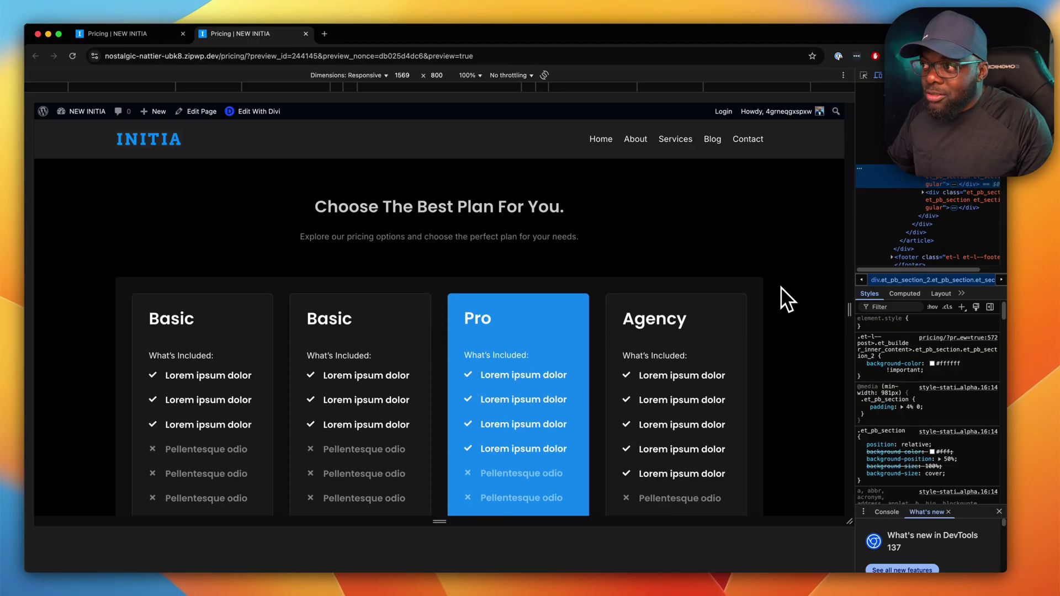
scroll(781, 287, "up", 3)
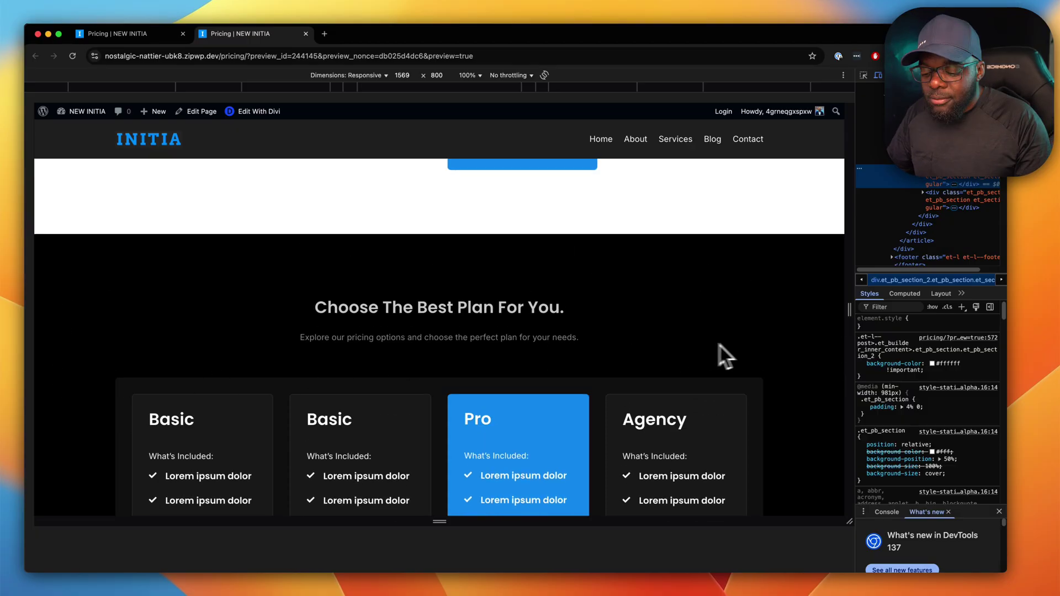
scroll(721, 353, "down", 2)
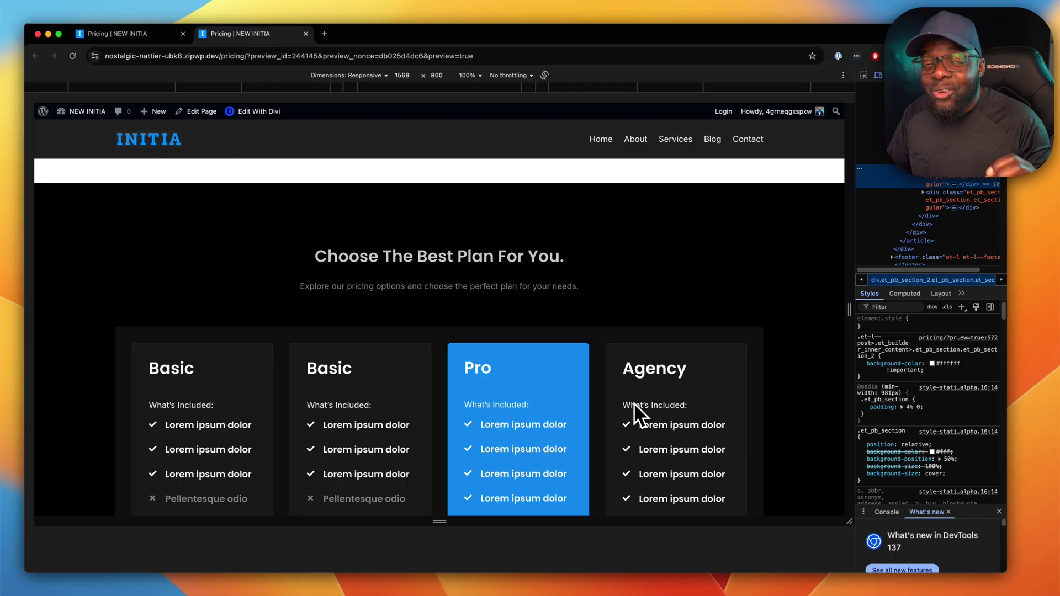